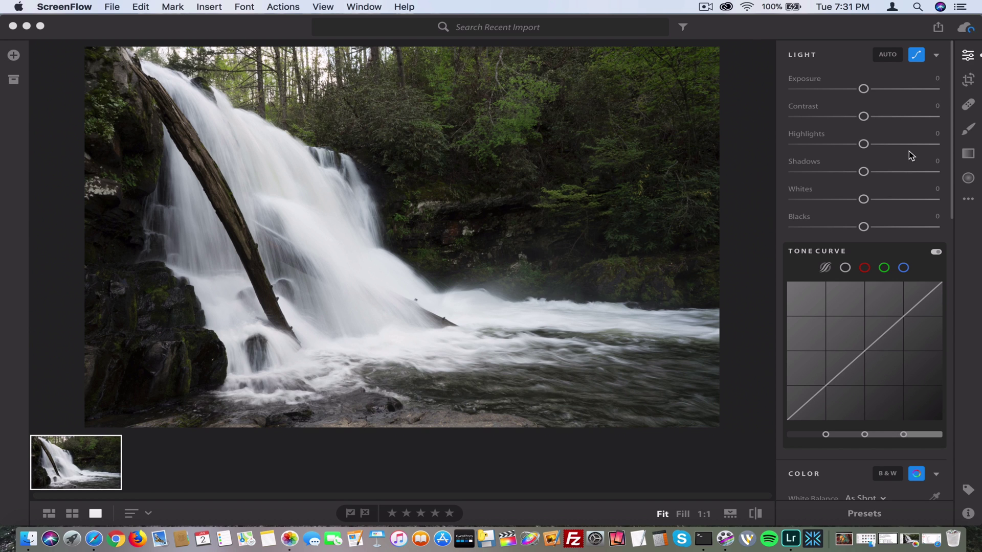
- Add a tone curve point, then remove it to leave the curve straight
scroll(909, 151, "down", 10)
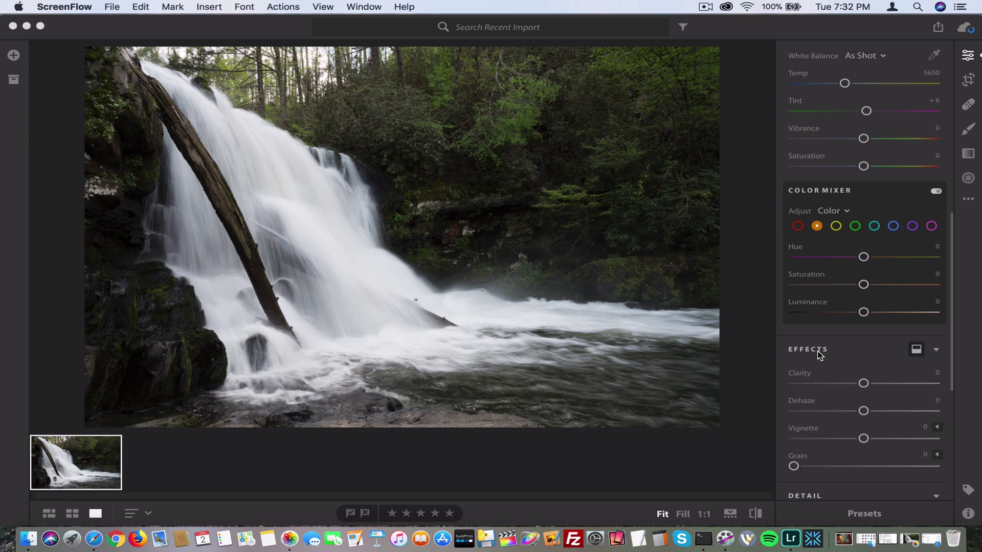
left_click(765, 25)
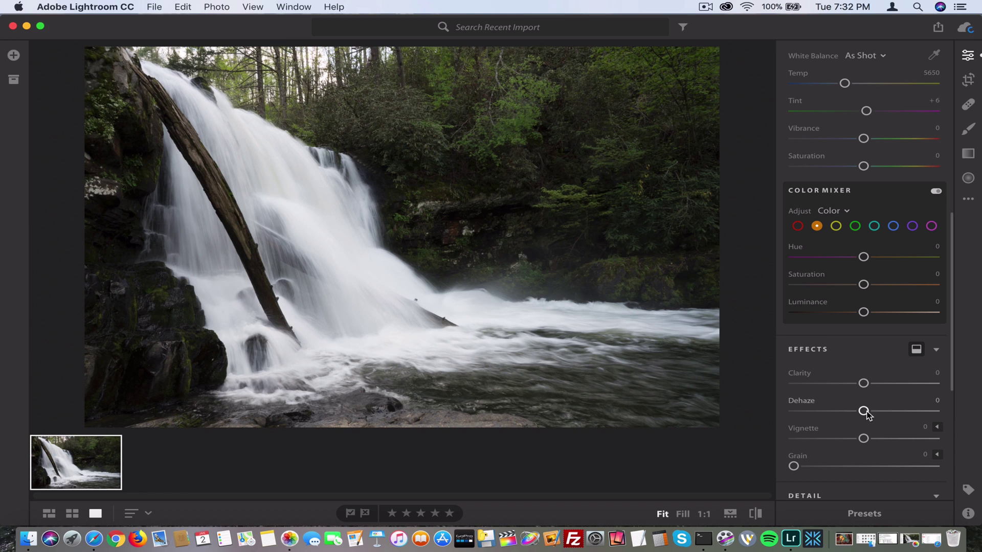
scroll(868, 307, "up", 10)
left_click(867, 302)
double_click(867, 302)
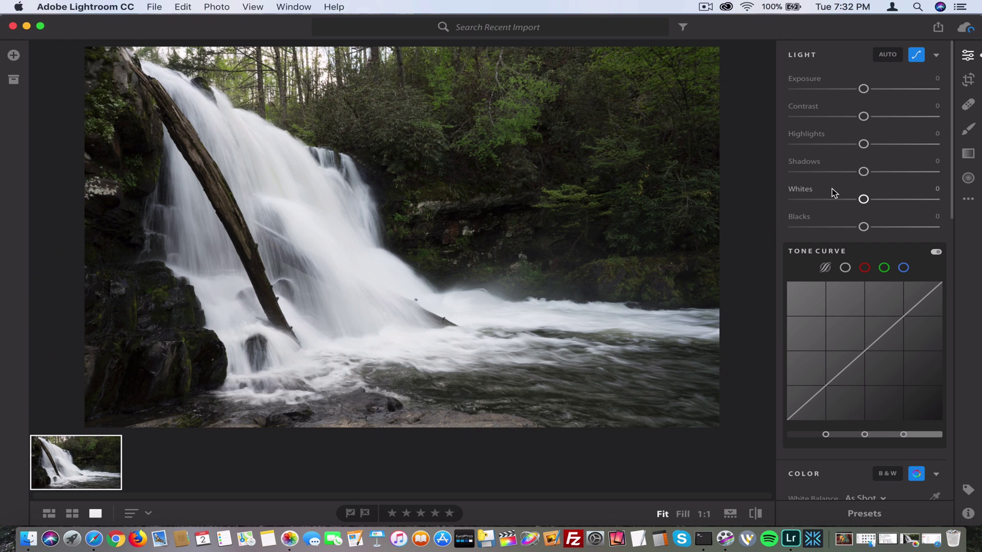
- Remove chromatic aberration and enable lens corrections, toggling them off and on to compare
scroll(834, 193, "down", 15)
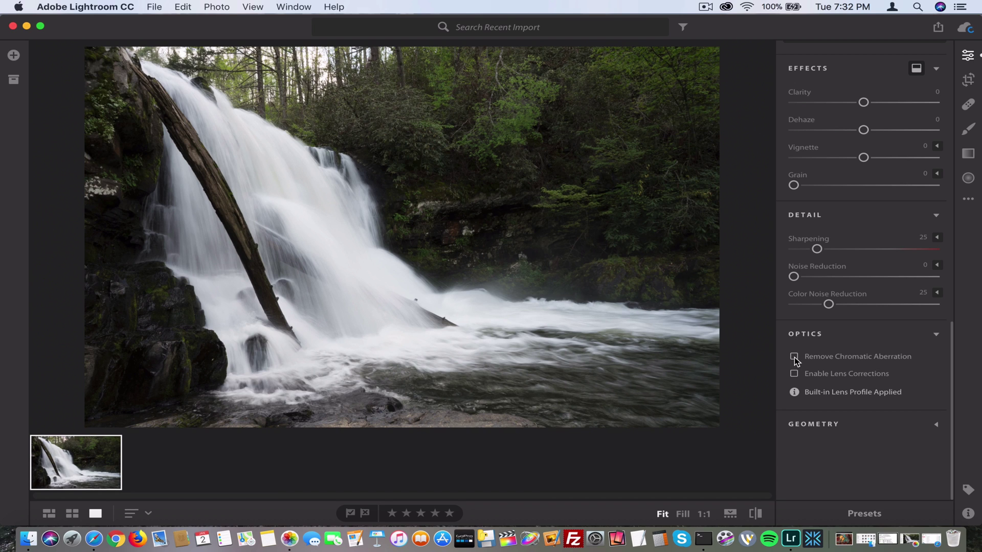
left_click(794, 356)
left_click(793, 374)
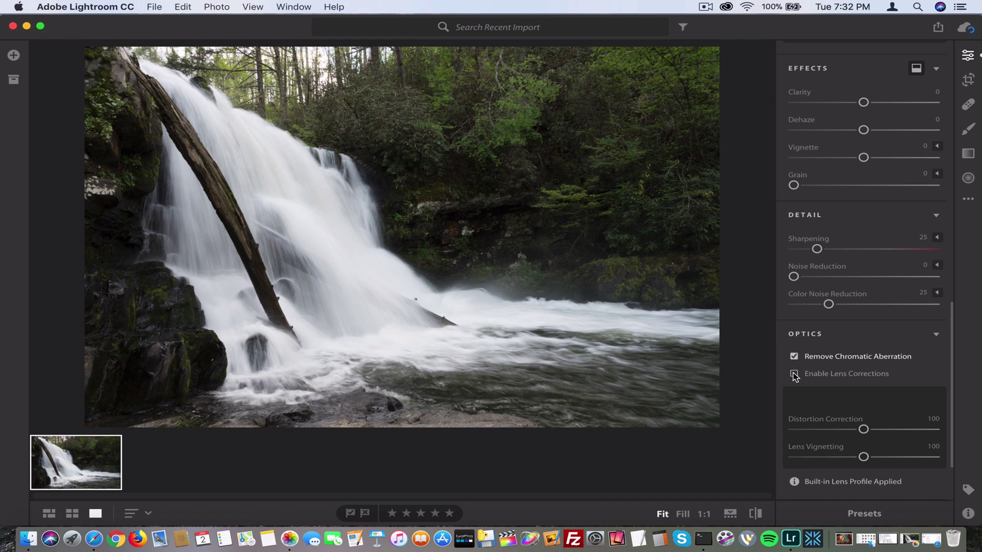
left_click(793, 374)
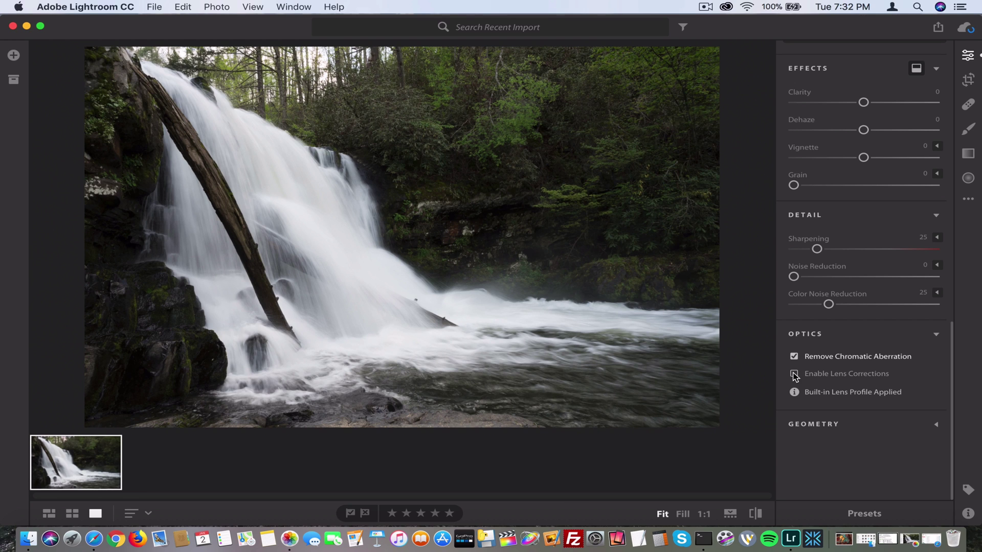
left_click(794, 375)
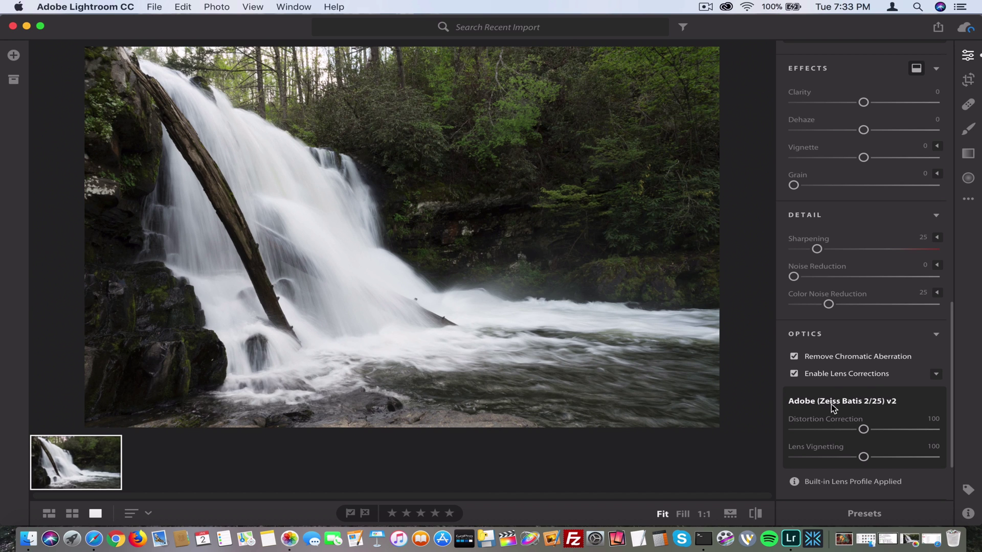
mouse_move(834, 413)
scroll(848, 290, "up", 3)
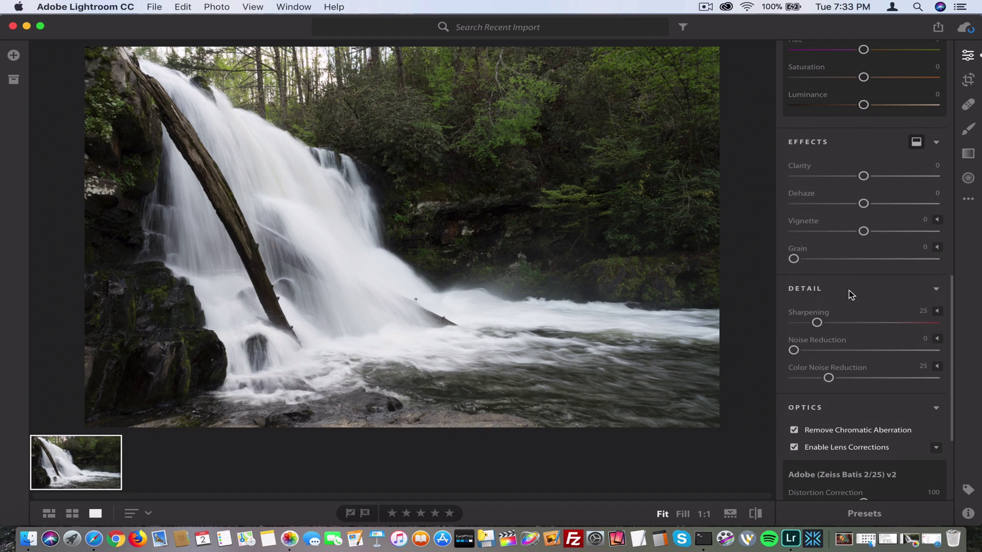
scroll(848, 290, "down", 5)
left_click(793, 267)
left_click(794, 284)
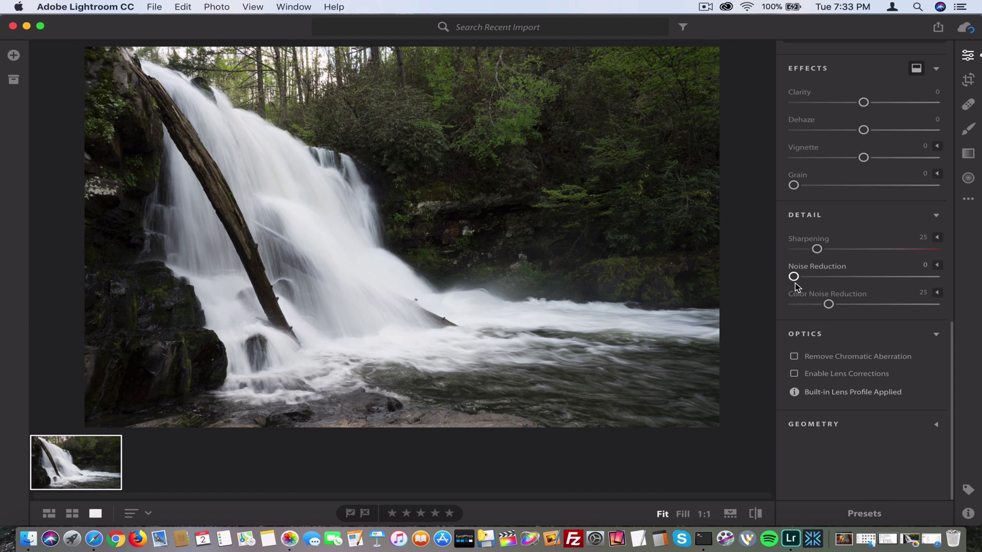
left_click(794, 356)
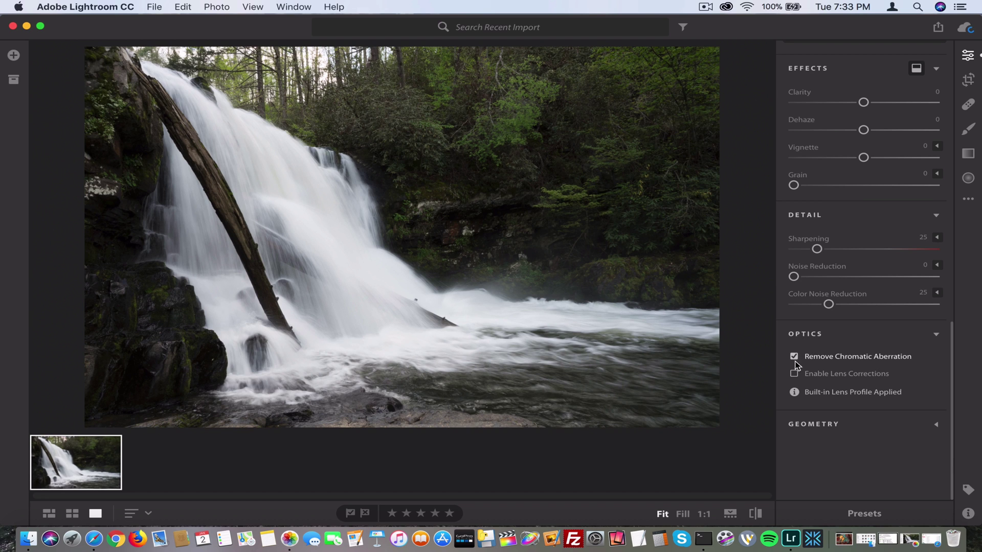
left_click(794, 374)
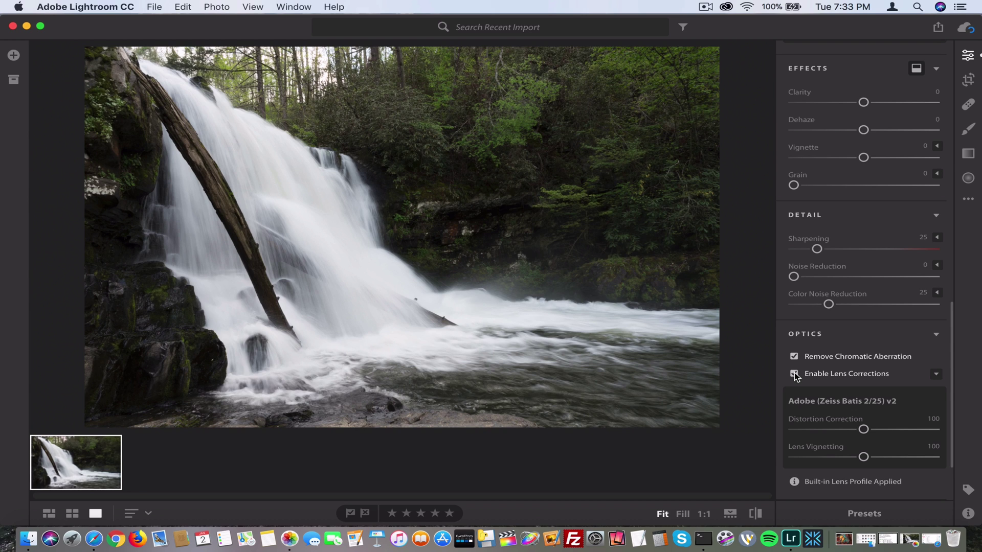
scroll(860, 205, "up", 1)
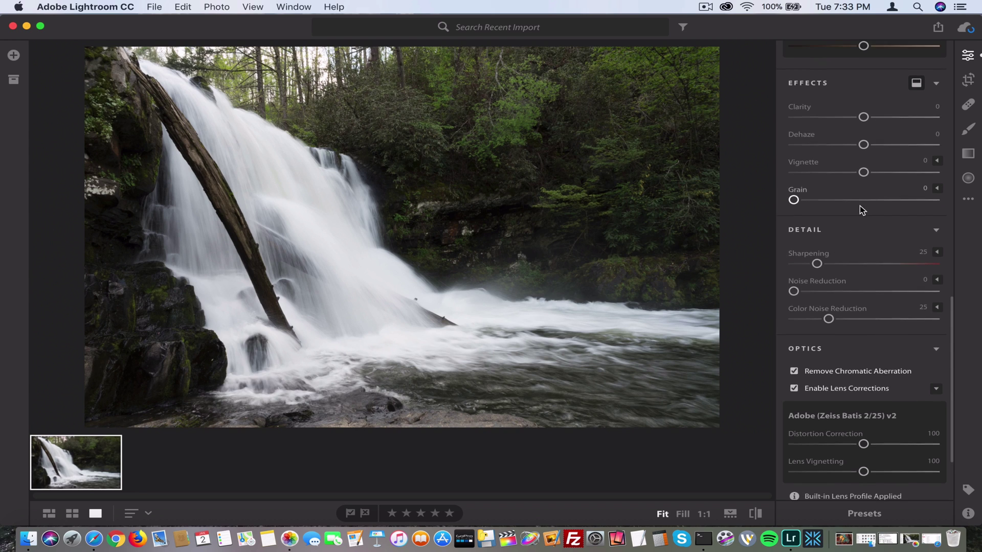
scroll(860, 205, "up", 3)
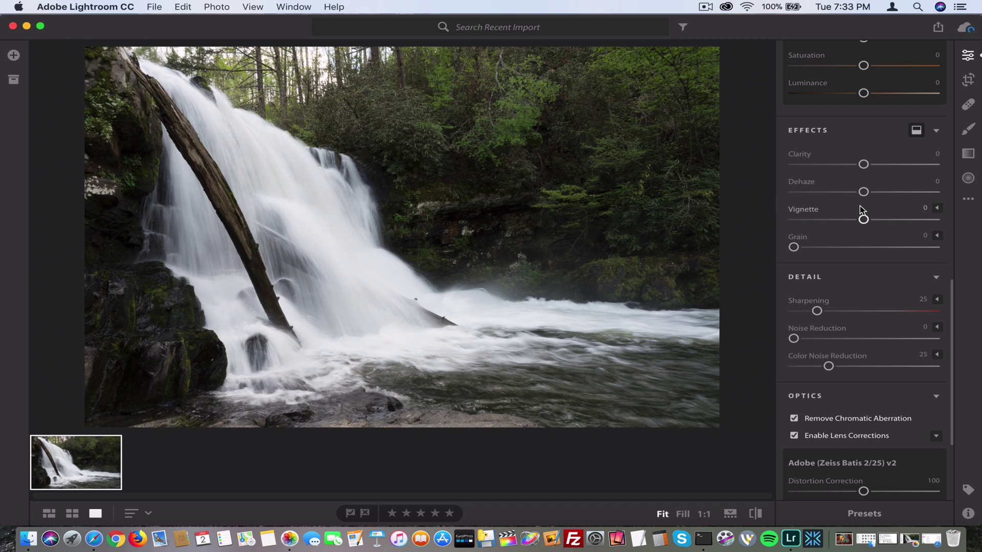
scroll(860, 206, "up", 4)
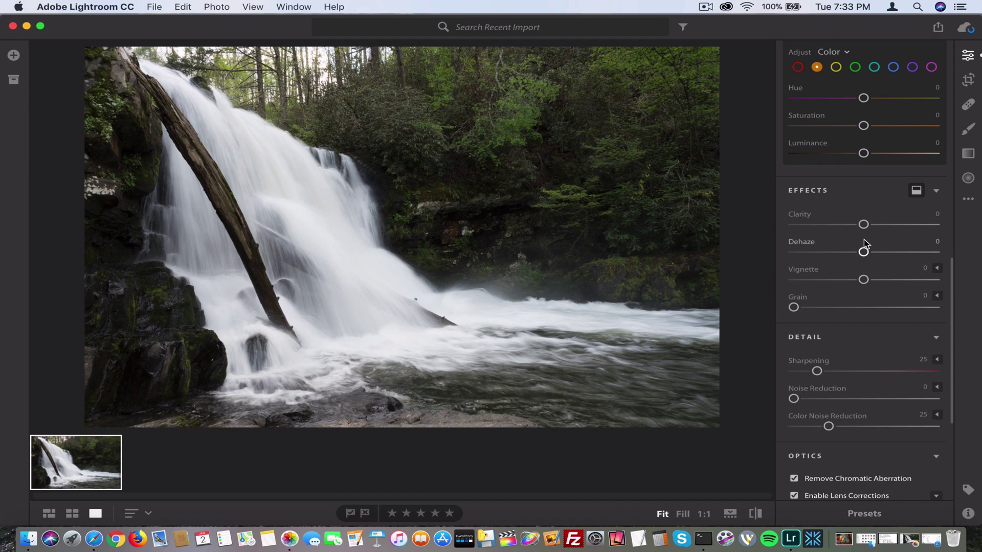
scroll(864, 241, "up", 6)
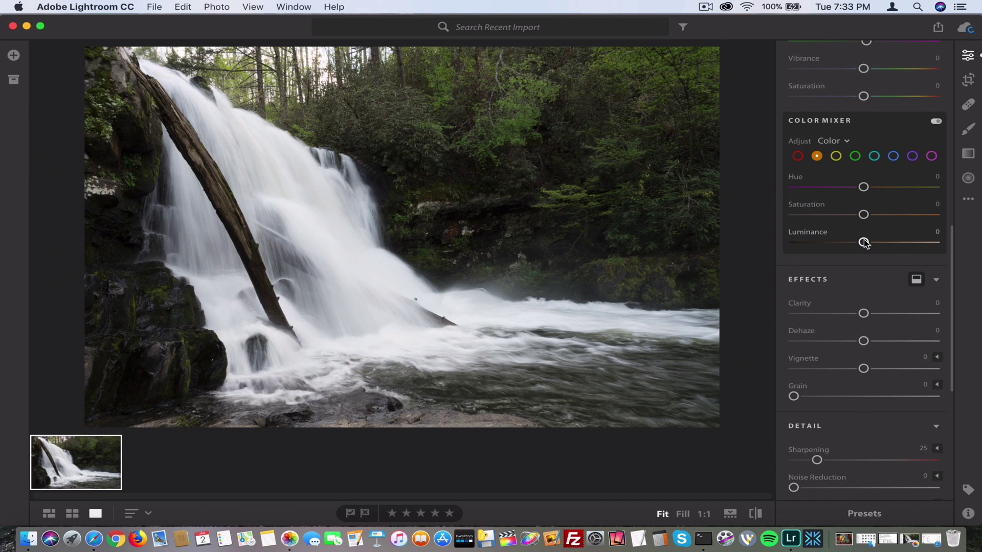
scroll(864, 242, "up", 8)
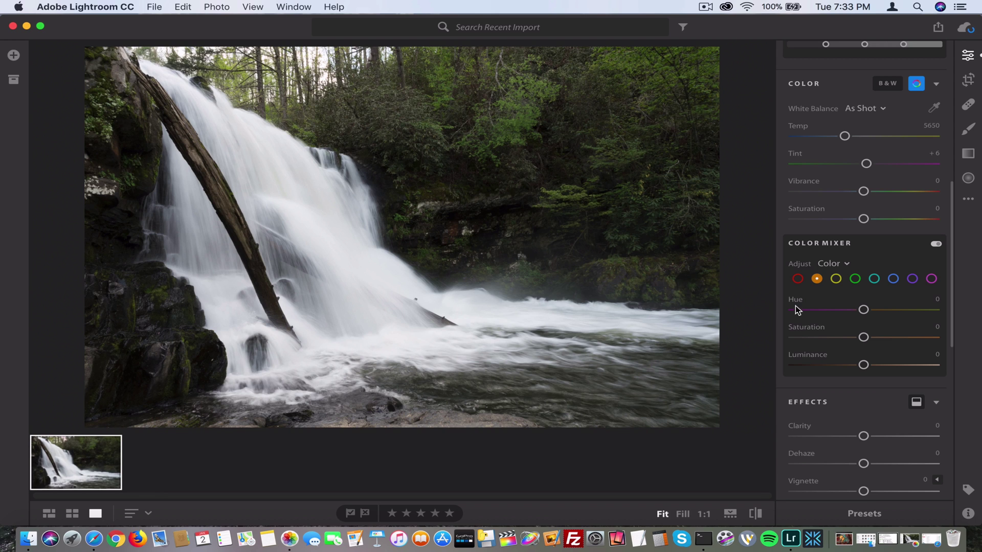
scroll(847, 190, "up", 2)
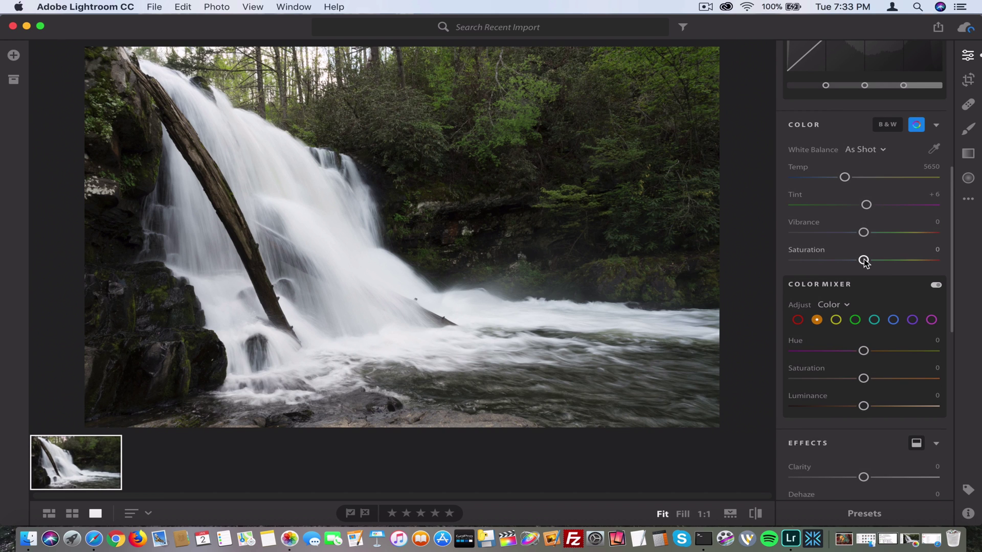
left_click_drag(864, 260, 928, 262)
left_click(183, 6)
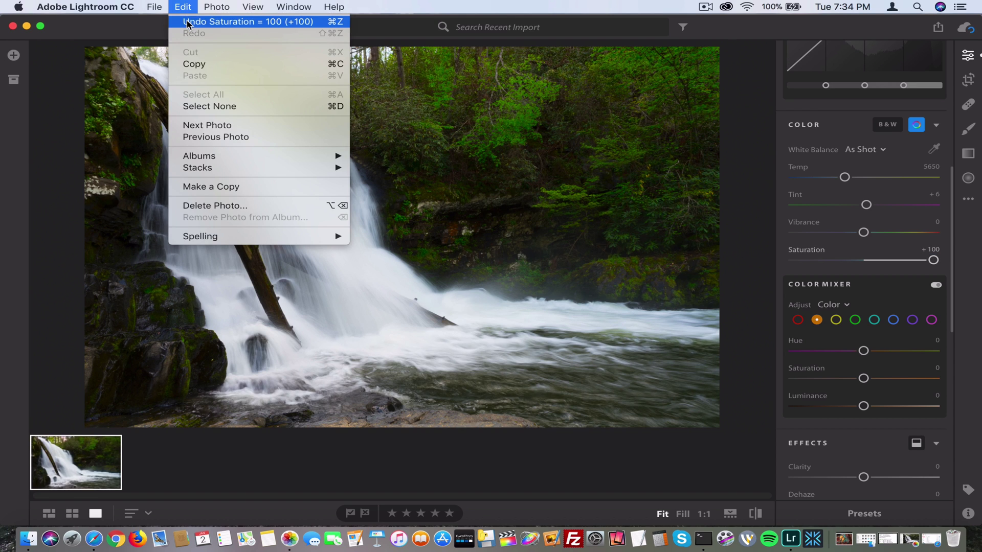
left_click(188, 21)
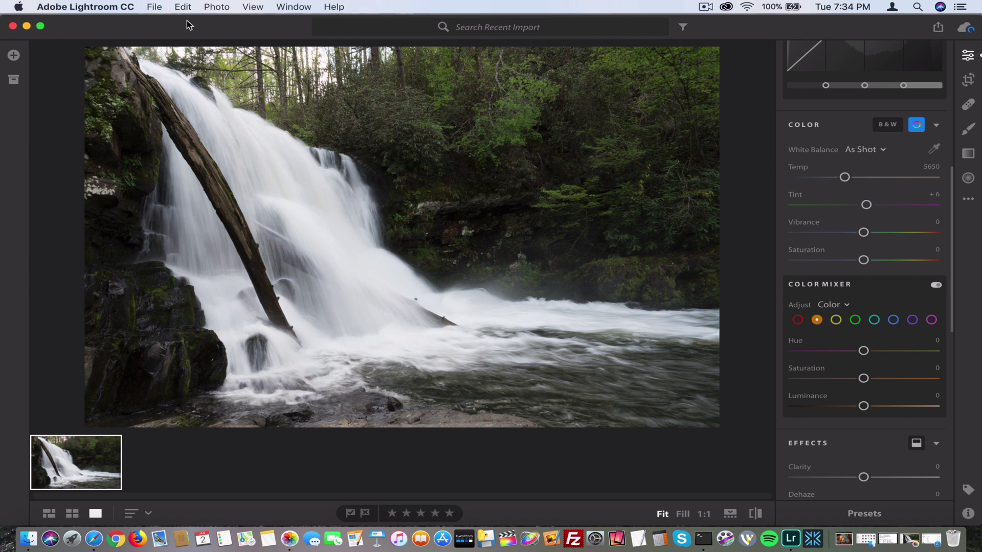
left_click_drag(862, 260, 934, 261)
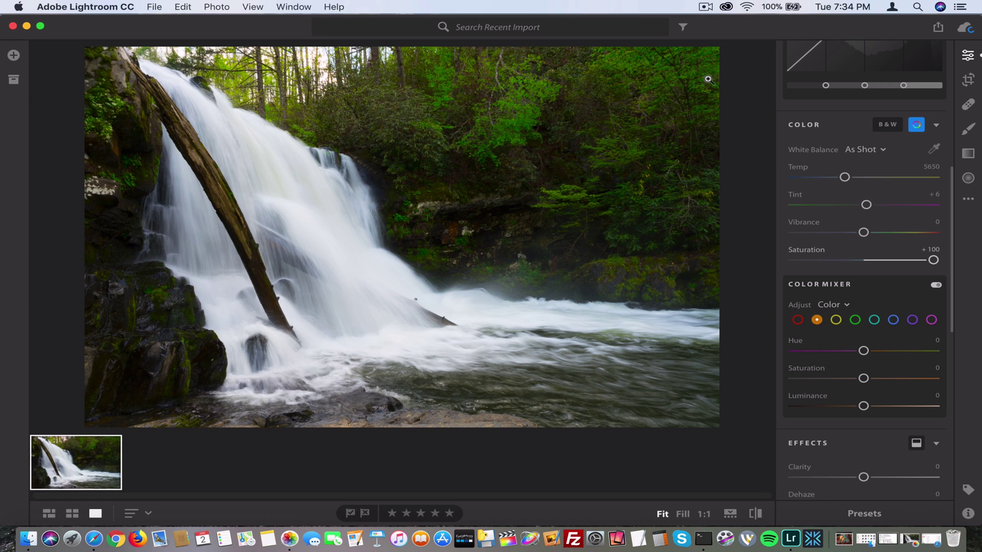
left_click(181, 7)
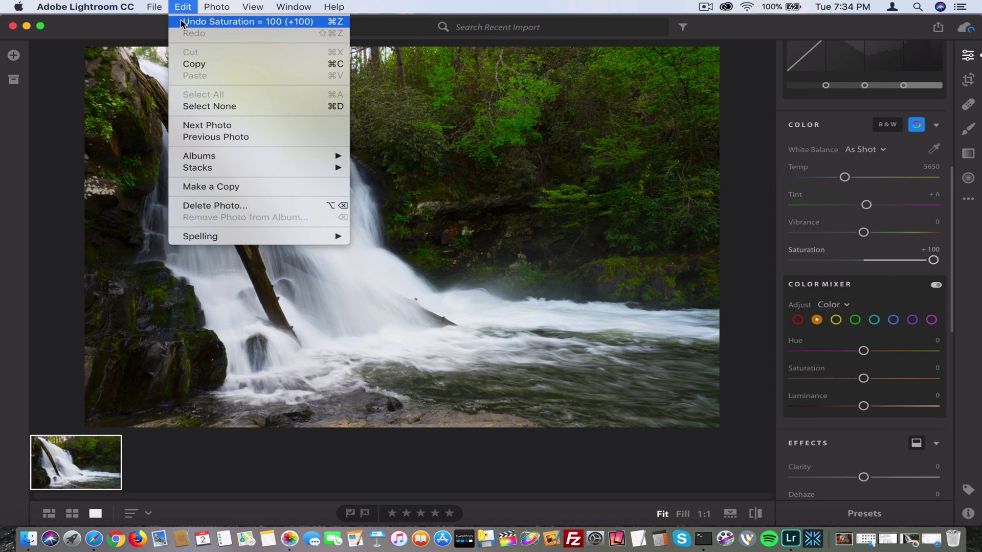
left_click(180, 19)
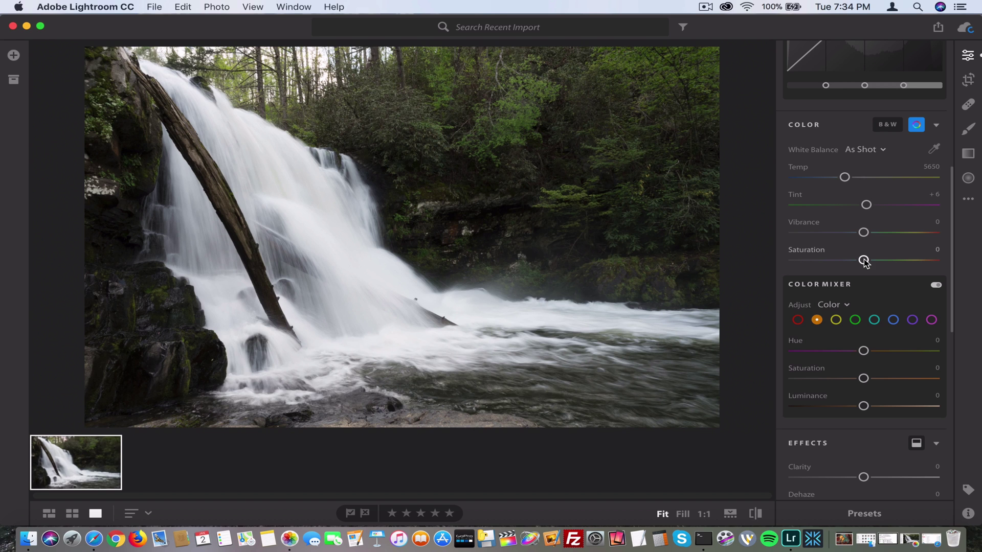
left_click_drag(864, 262, 875, 261)
left_click_drag(875, 261, 874, 261)
left_click(190, 5)
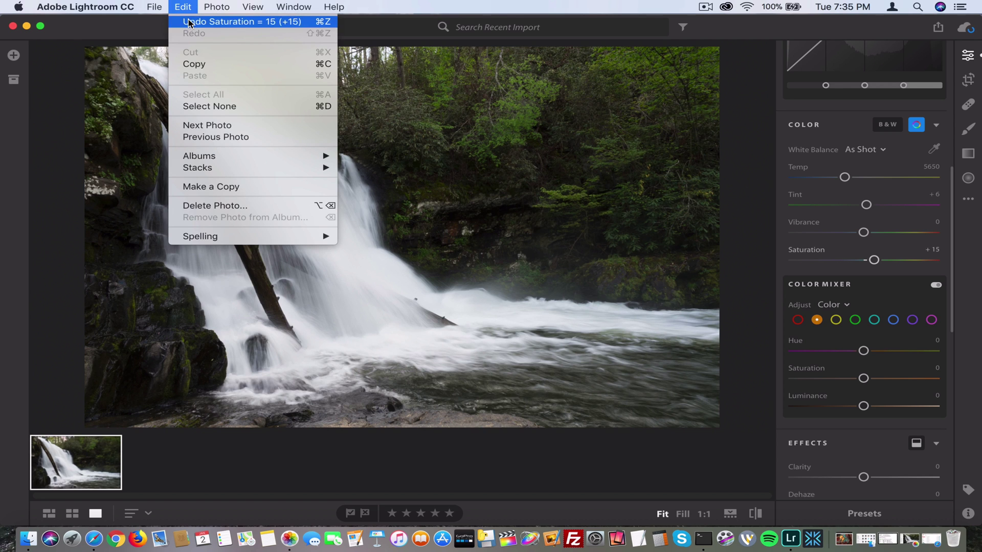
left_click(189, 22)
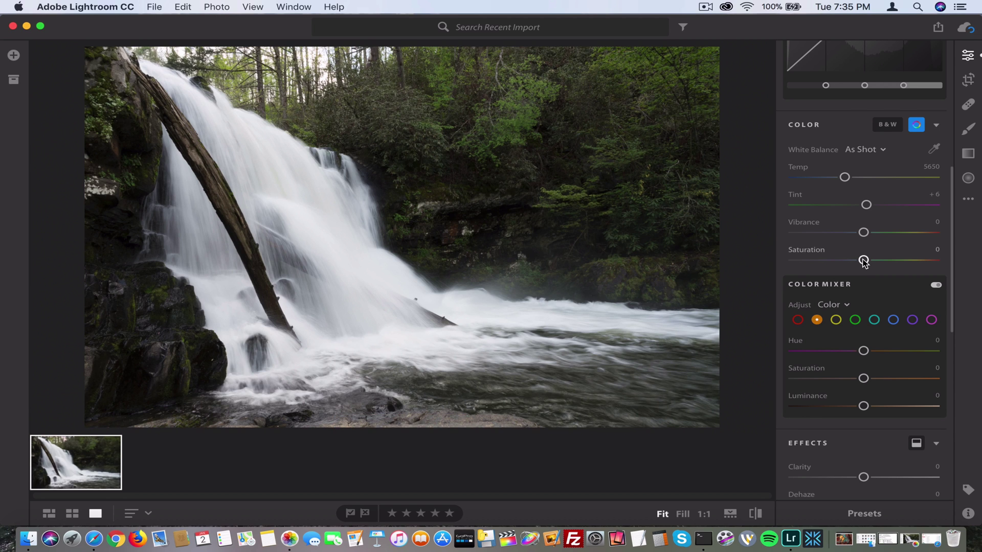
- Try Saturation at +62 and +100, then settle it at +21
left_click_drag(863, 261, 905, 252)
left_click_drag(906, 252, 906, 252)
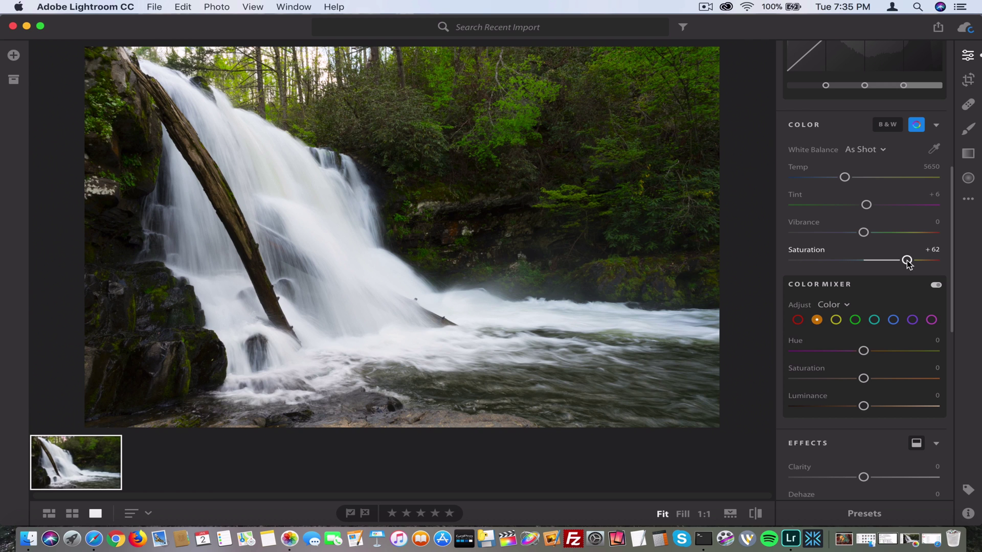
left_click_drag(906, 262, 878, 260)
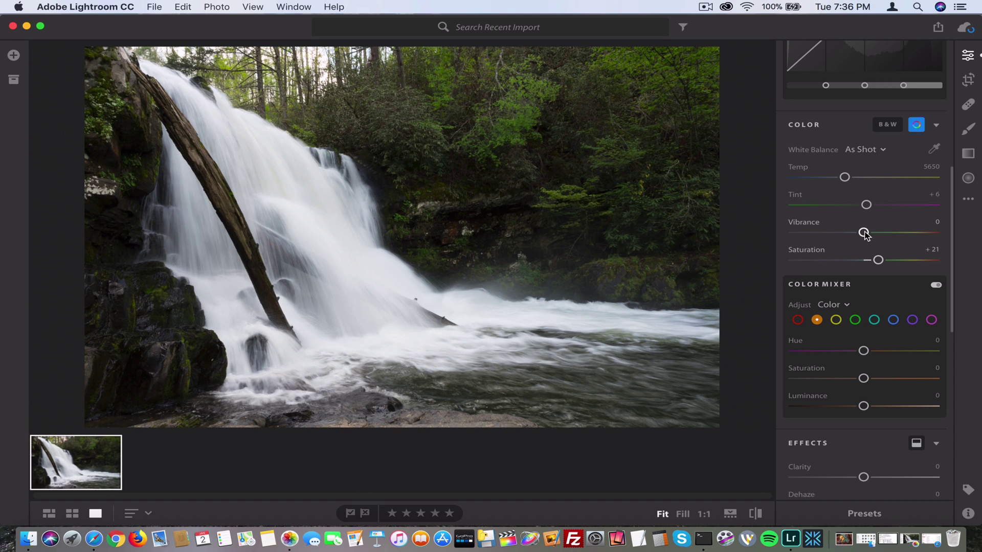
- Try Vibrance at +100, undo it back to 0, then set Vibrance to +40
left_click_drag(864, 232, 942, 225)
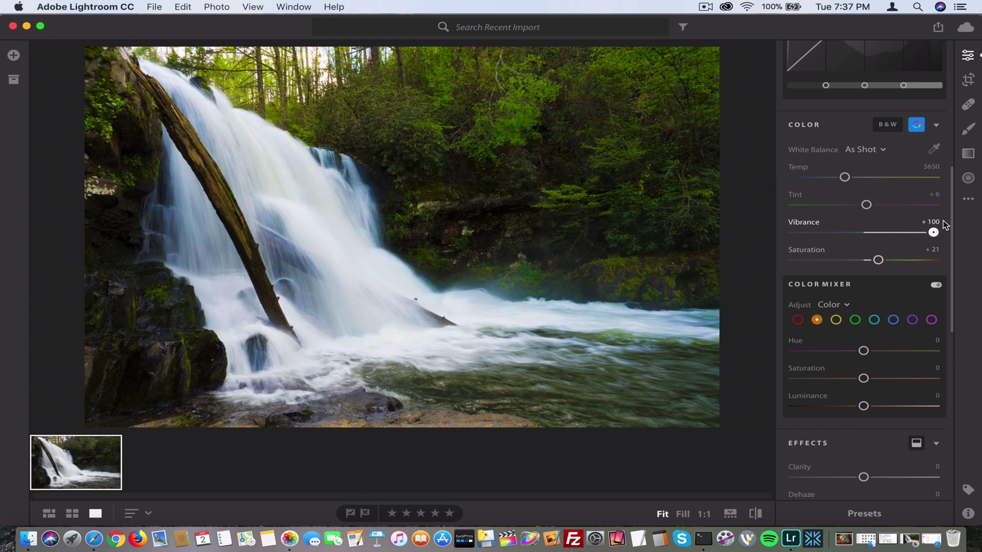
left_click(184, 6)
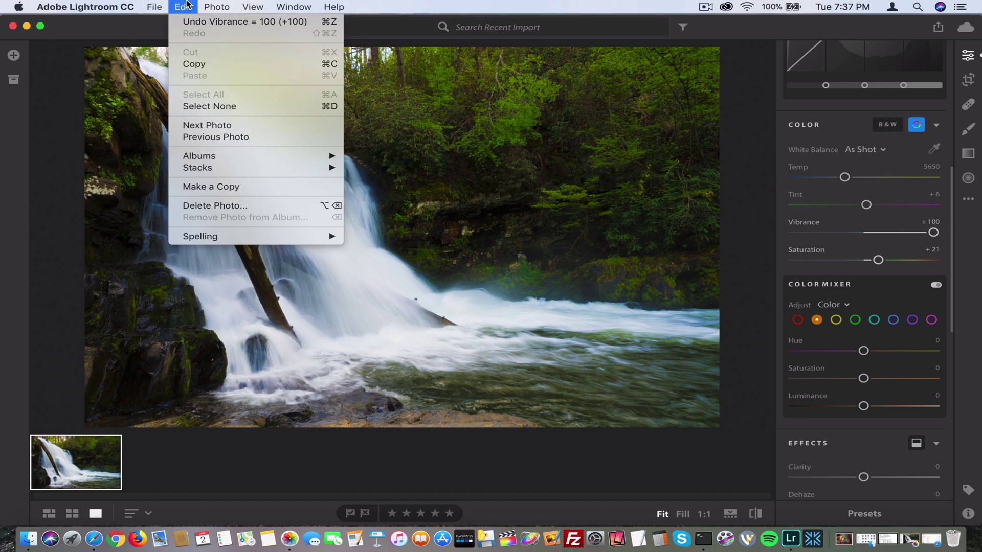
left_click(188, 22)
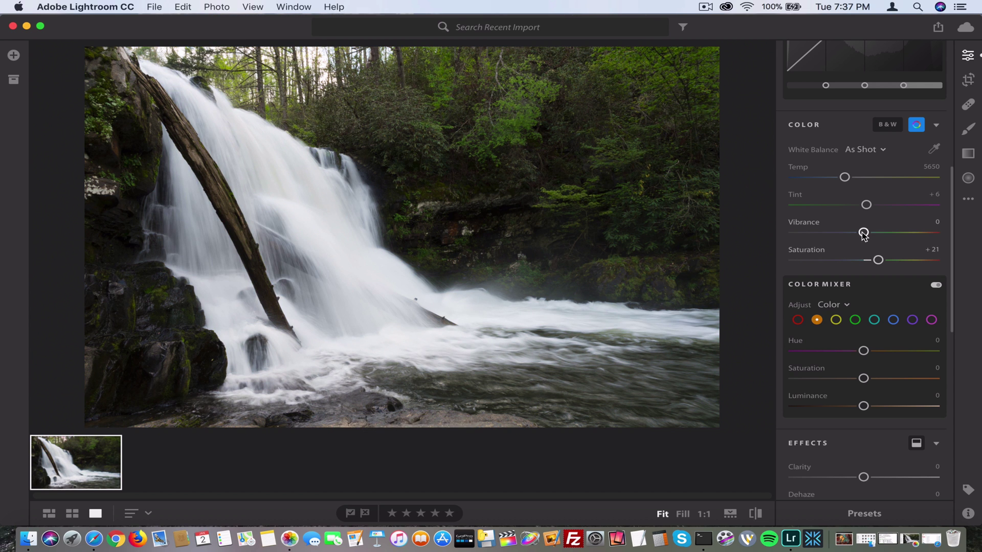
left_click_drag(863, 234, 891, 233)
- Try a large exposure jump to +5.00, then undo it
scroll(823, 155, "up", 3)
scroll(823, 153, "up", 5)
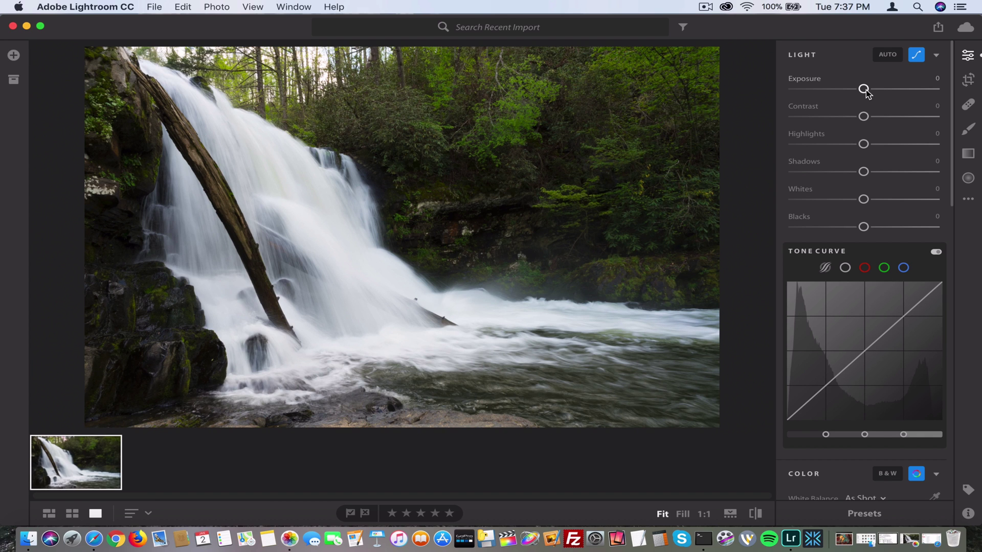
left_click_drag(866, 90, 939, 84)
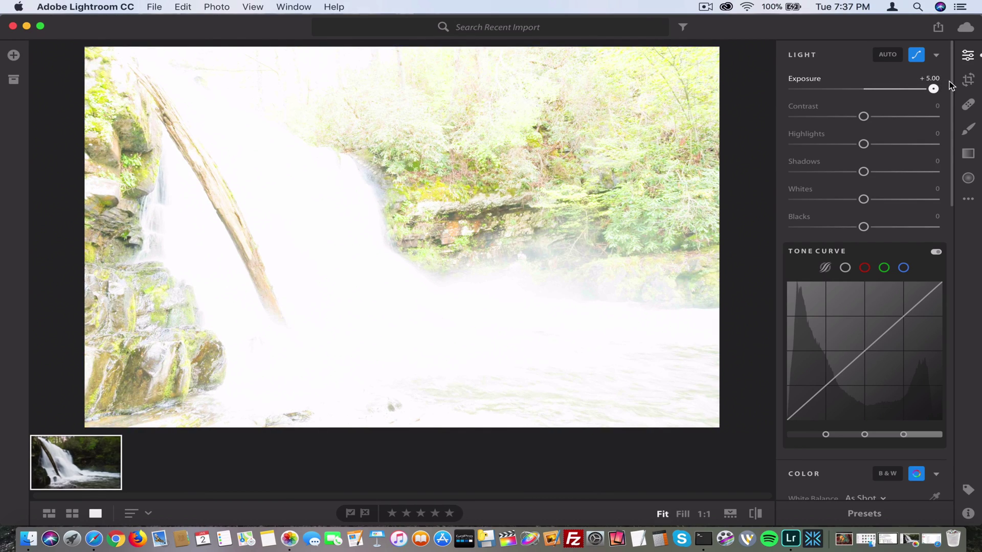
left_click(183, 6)
left_click(182, 19)
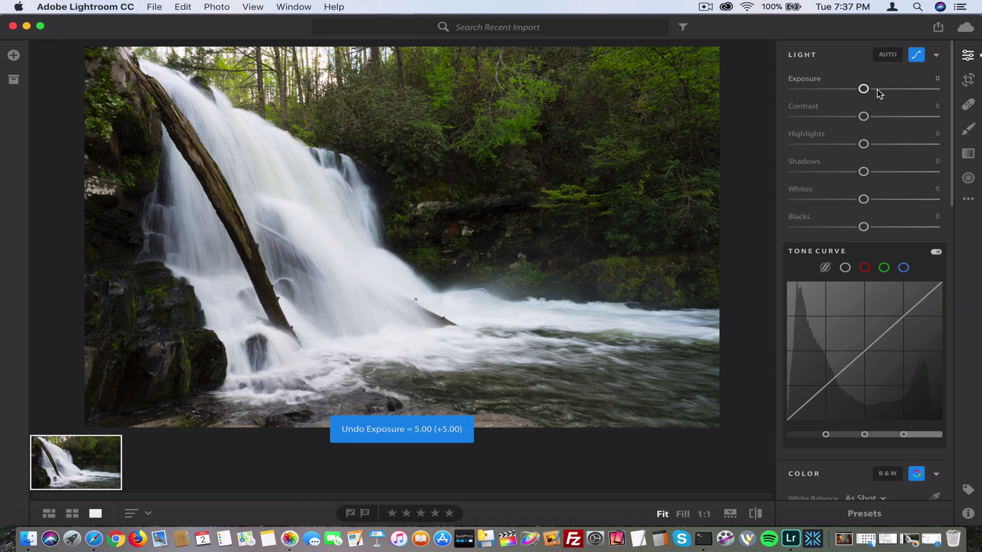
- After another undone trial, set Exposure to a slight +0.27 lift
mouse_move(863, 89)
left_mouse_down()
mouse_move(877, 90)
mouse_move(867, 90)
left_mouse_up()
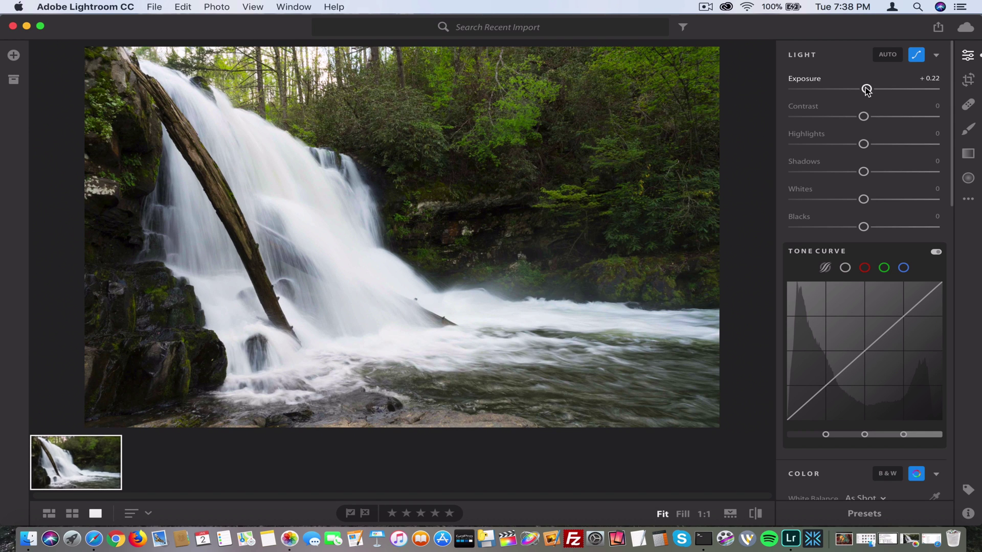
left_click(182, 7)
left_click(192, 22)
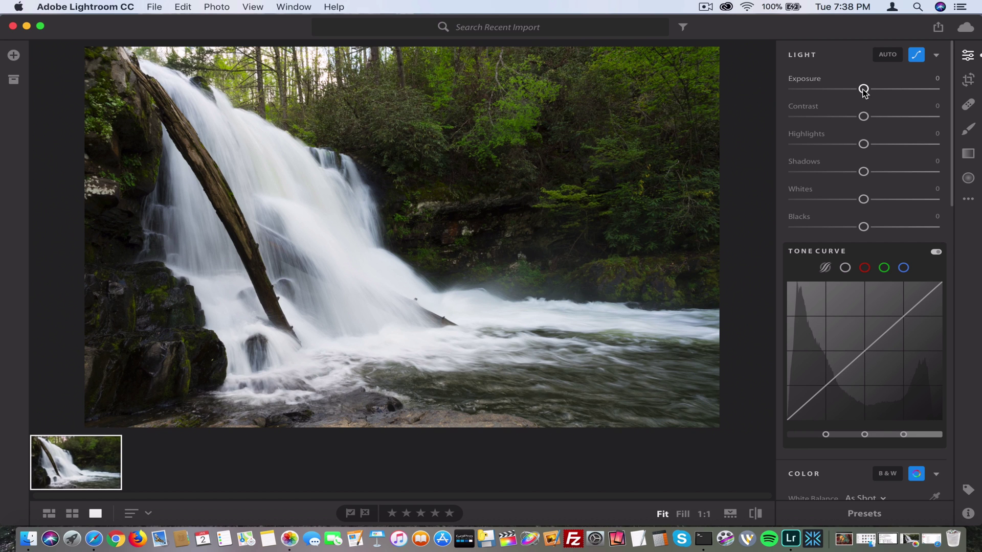
left_click_drag(863, 90, 871, 90)
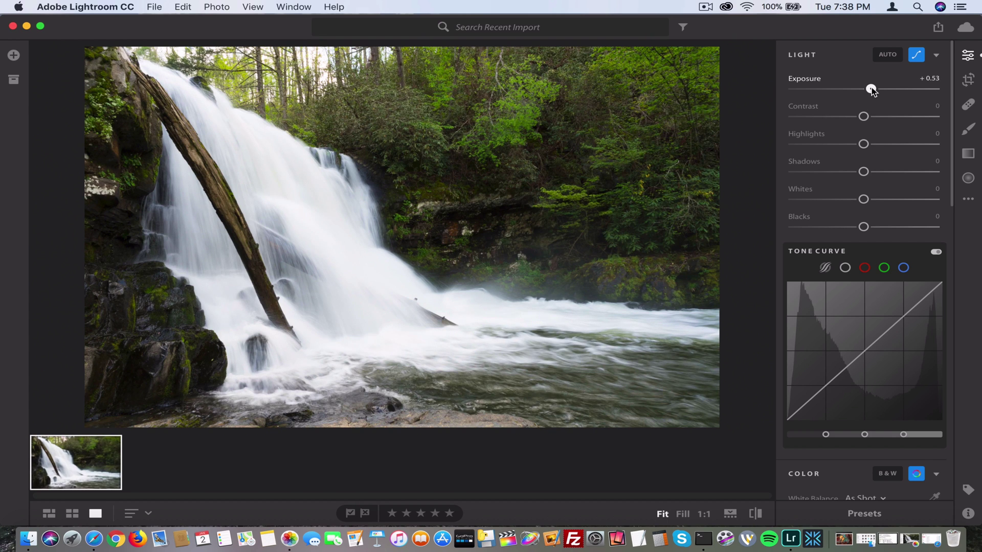
left_click_drag(872, 90, 868, 91)
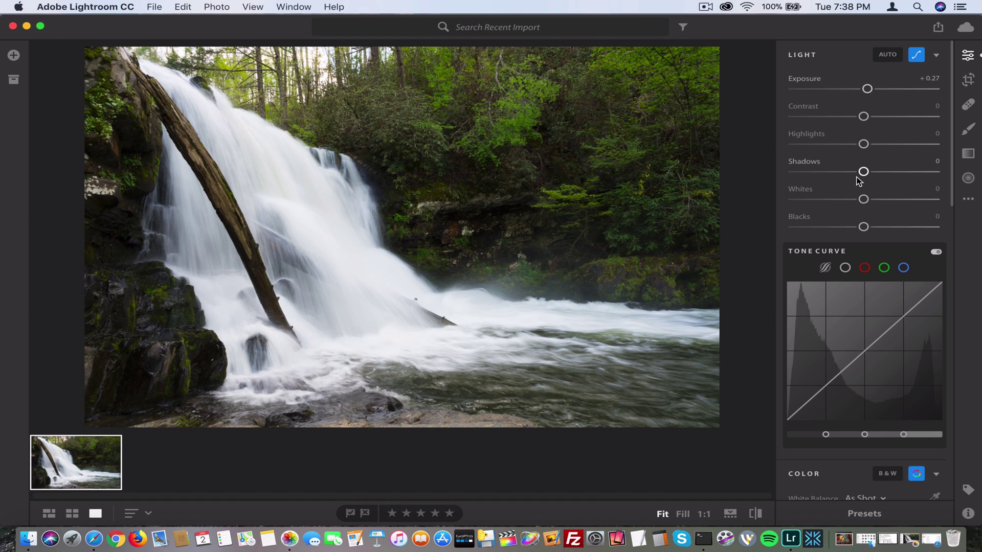
scroll(828, 146, "down", 15)
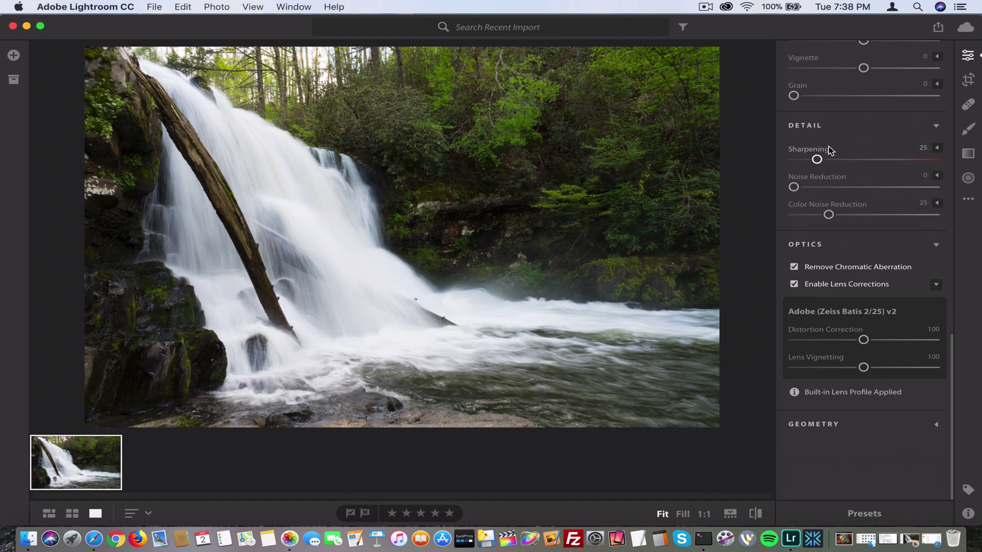
left_click_drag(863, 340, 863, 340)
scroll(861, 294, "up", 10)
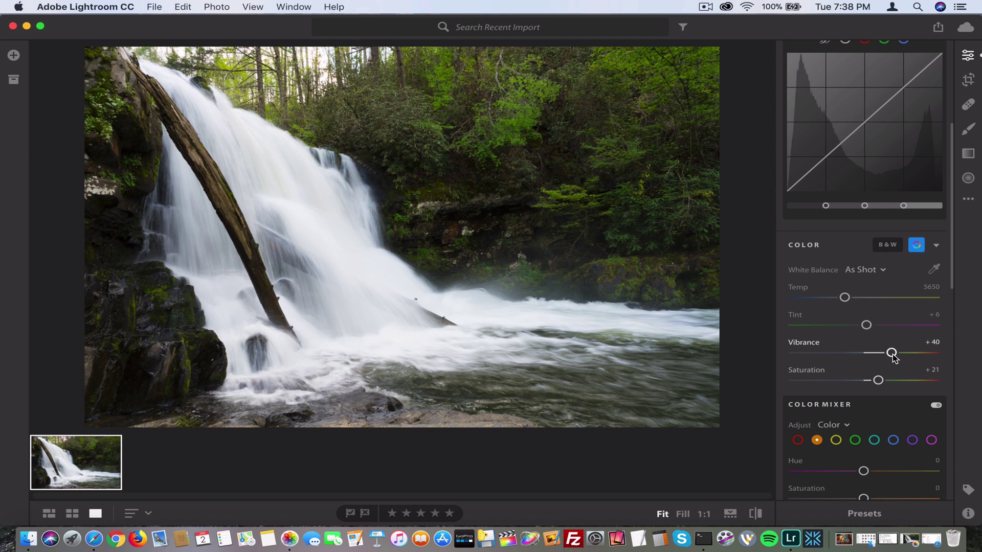
scroll(889, 347, "up", 5)
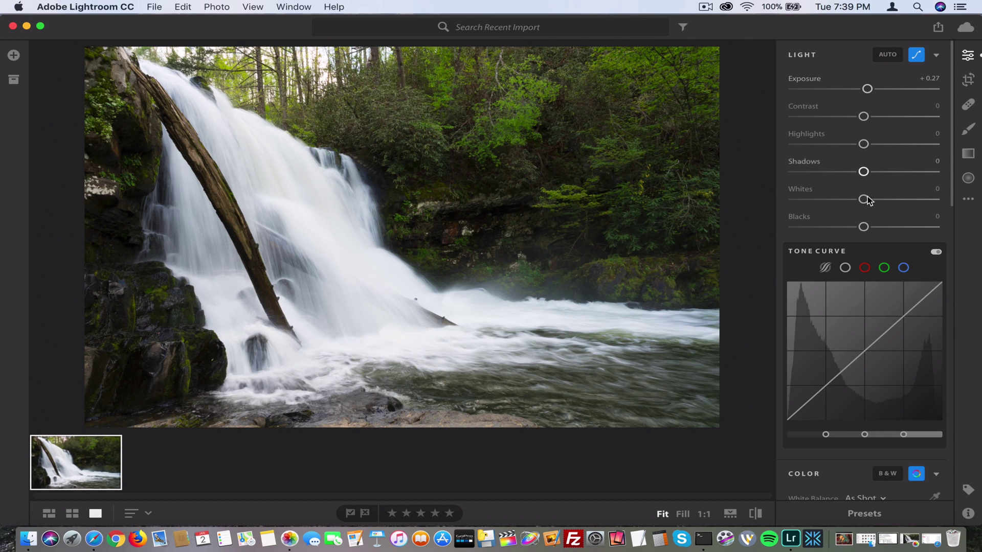
- Try two Blacks reductions, undoing each back to 0
left_click_drag(864, 227, 801, 228)
left_click(191, 8)
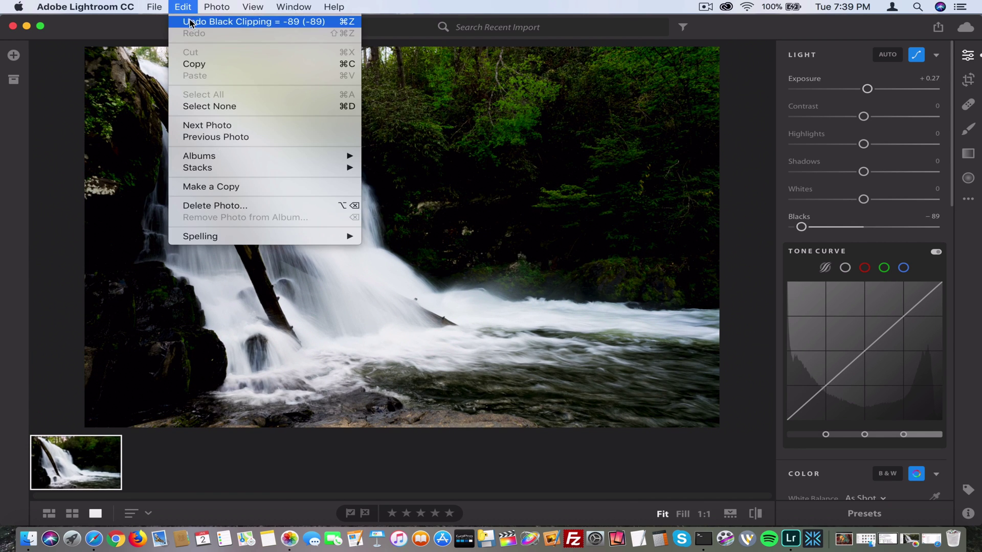
left_click(191, 21)
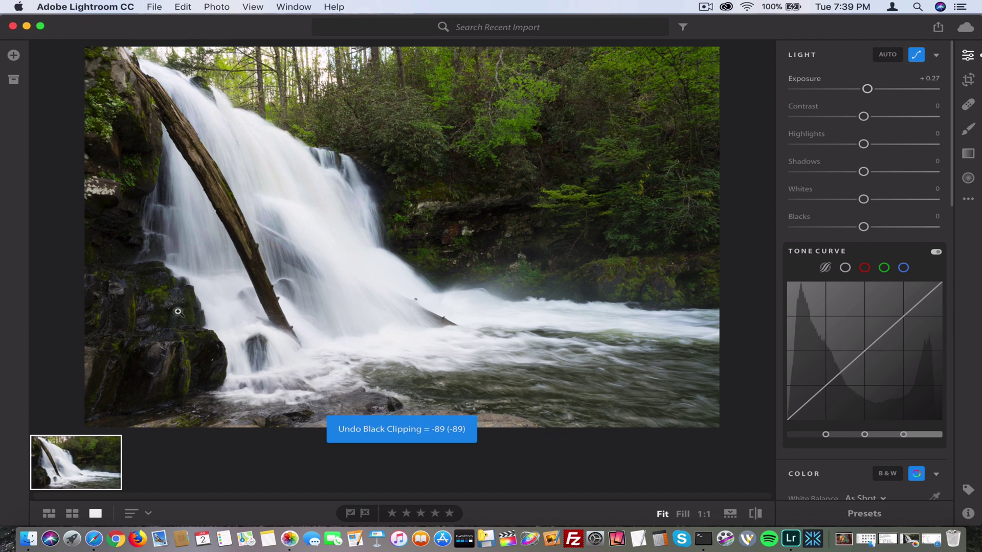
left_click_drag(866, 226, 841, 229)
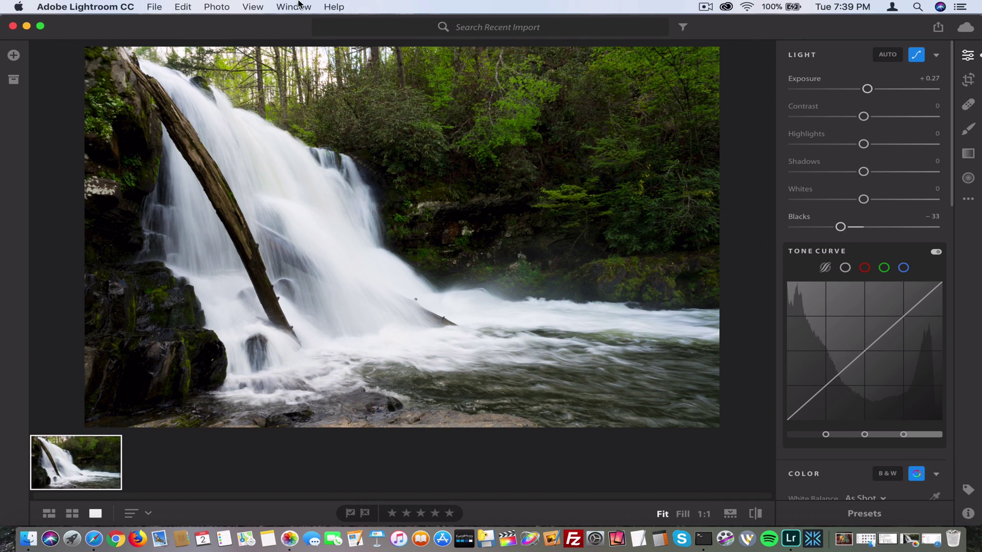
left_click(183, 7)
left_click(187, 24)
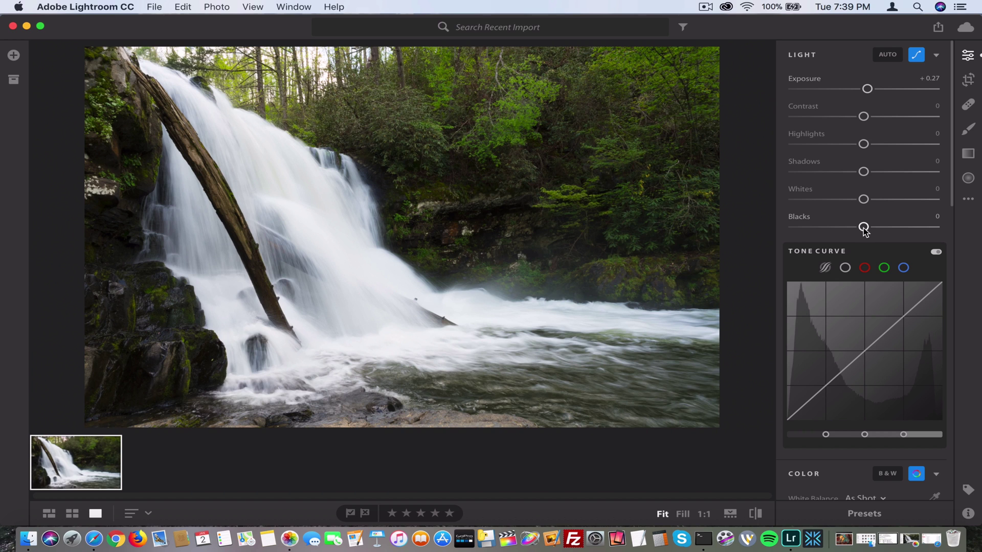
- Try Blacks at about -24, undo it, then settle Blacks at -30
left_click_drag(854, 229, 847, 229)
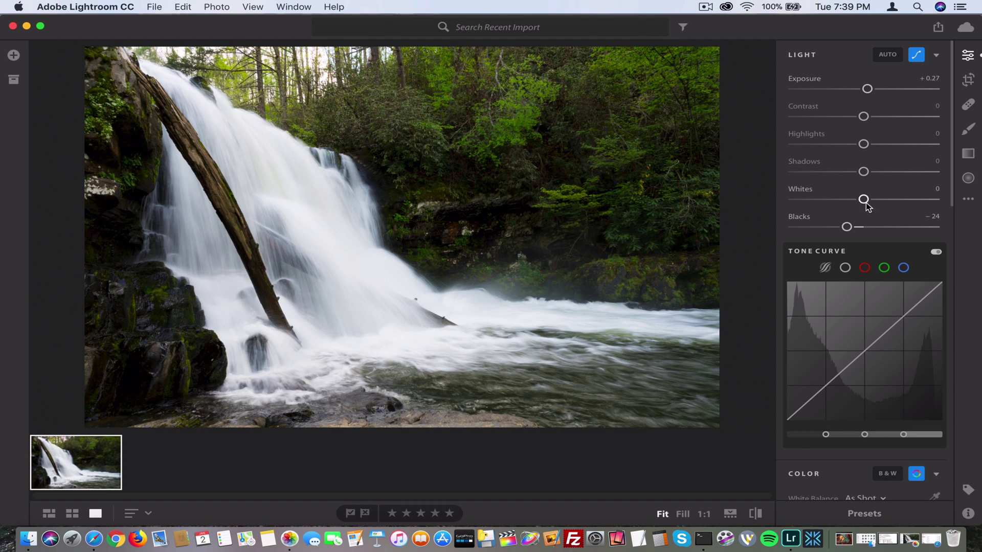
left_click(180, 6)
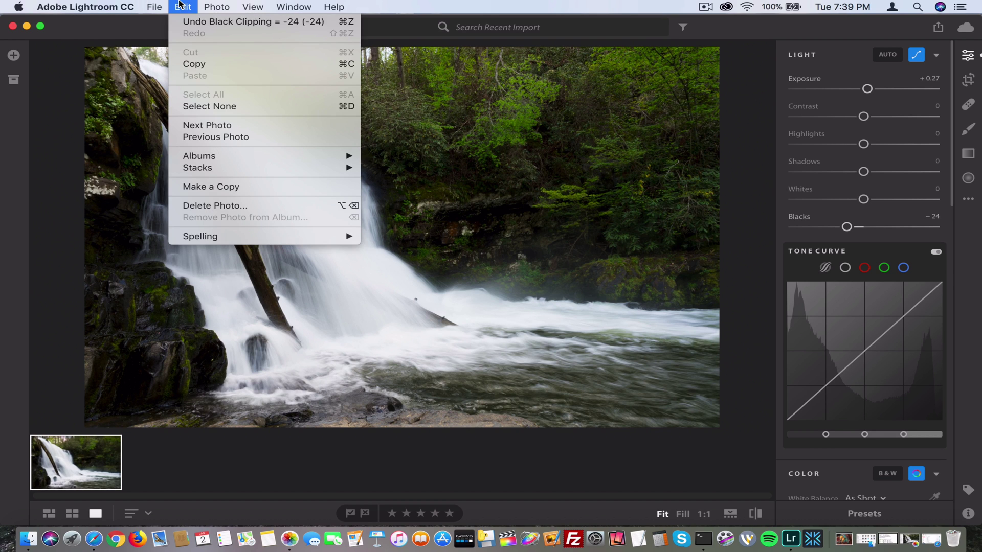
left_click(187, 21)
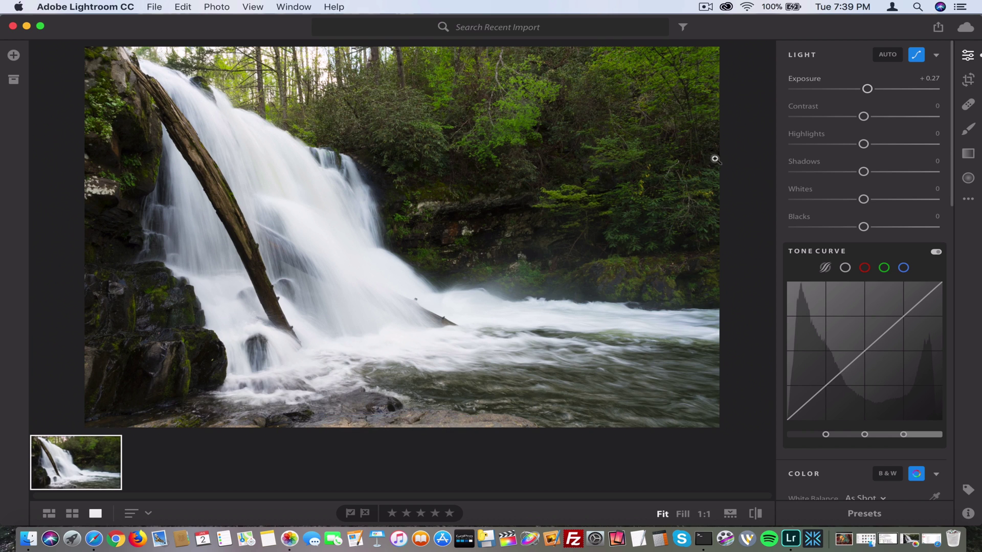
left_click_drag(863, 227, 842, 227)
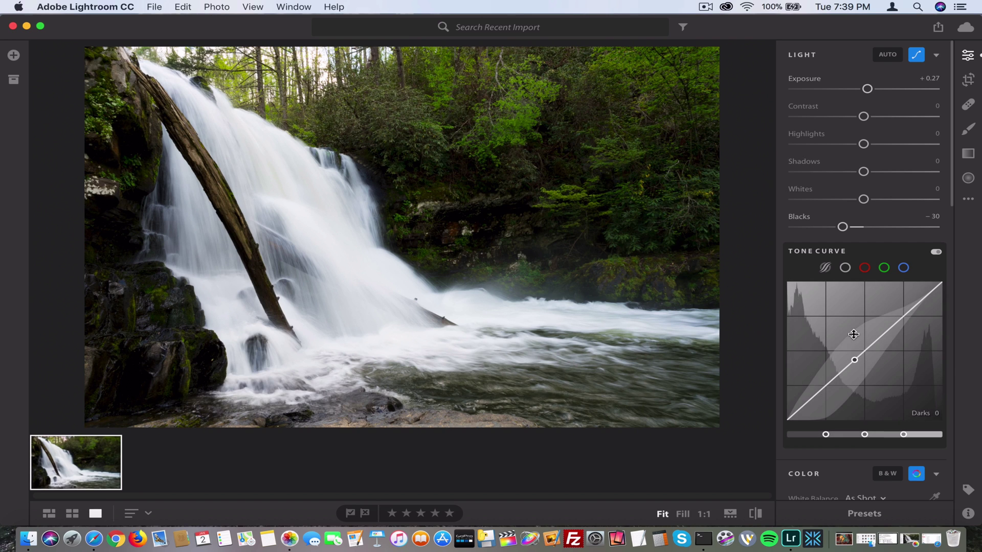
scroll(854, 334, "down", 3)
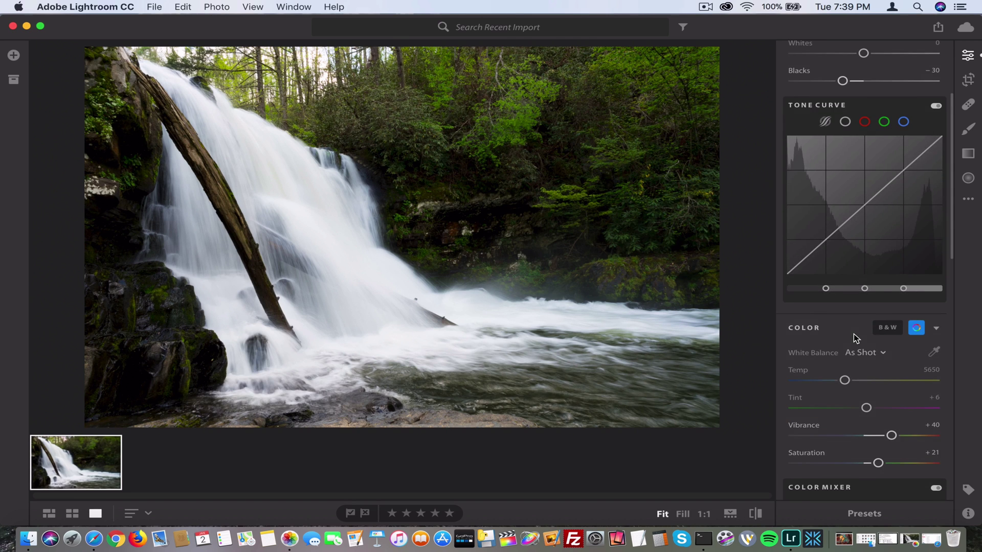
scroll(853, 333, "down", 5)
scroll(853, 333, "down", 2)
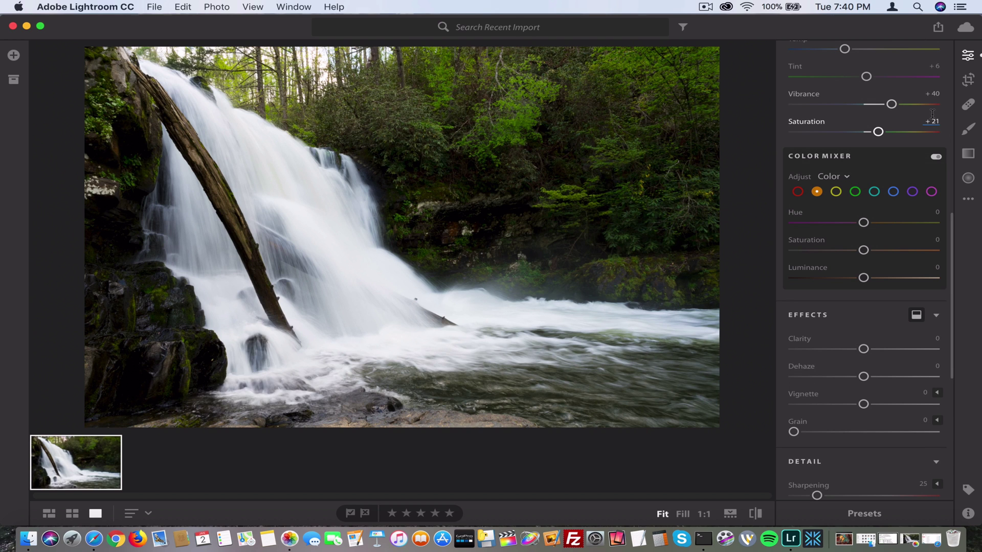
scroll(932, 113, "up", 10)
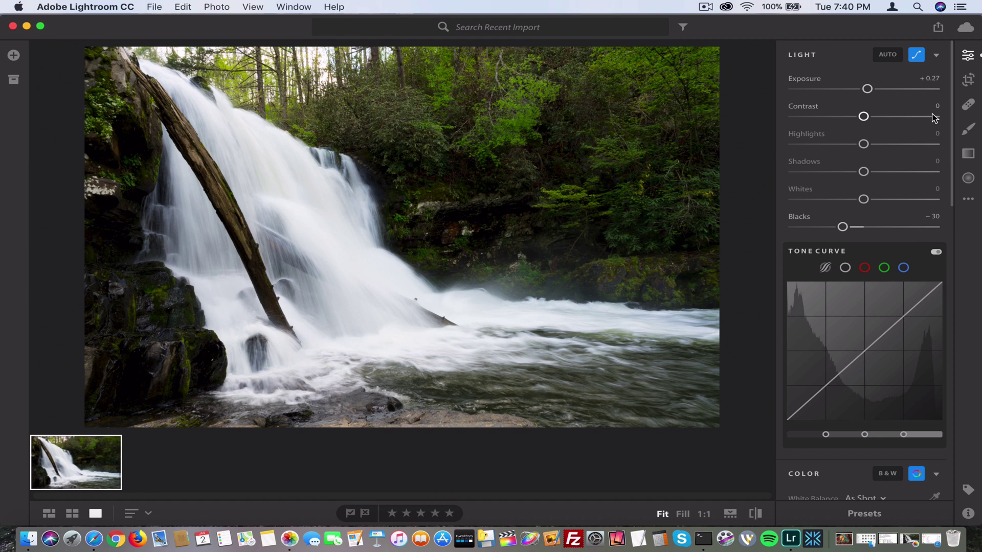
scroll(935, 117, "down", 15)
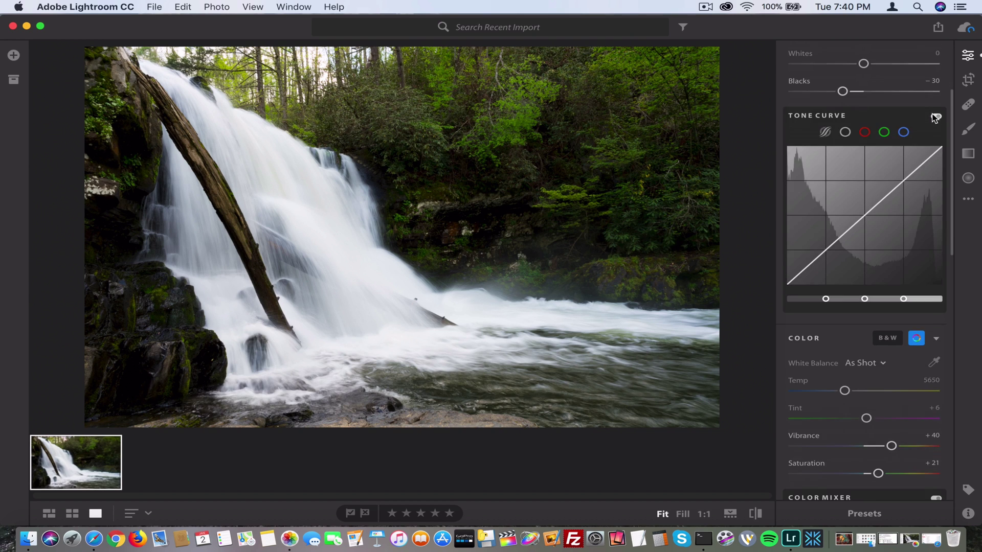
scroll(932, 114, "down", 10)
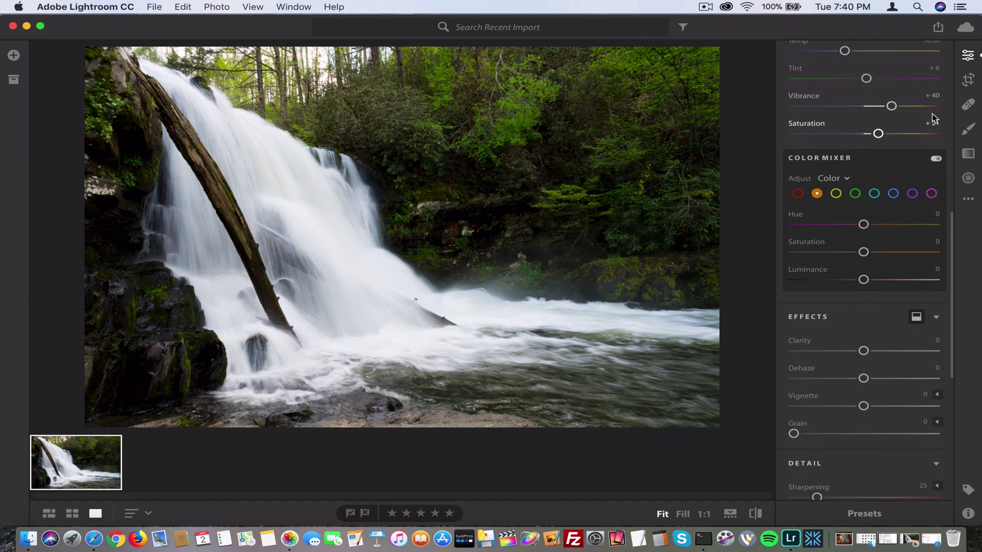
scroll(933, 114, "down", 2)
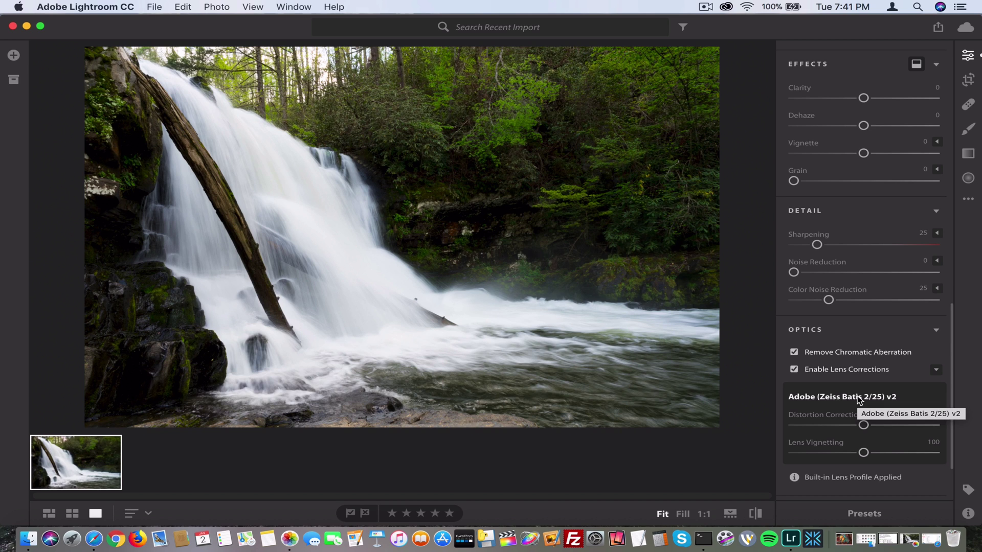
scroll(857, 399, "up", 3)
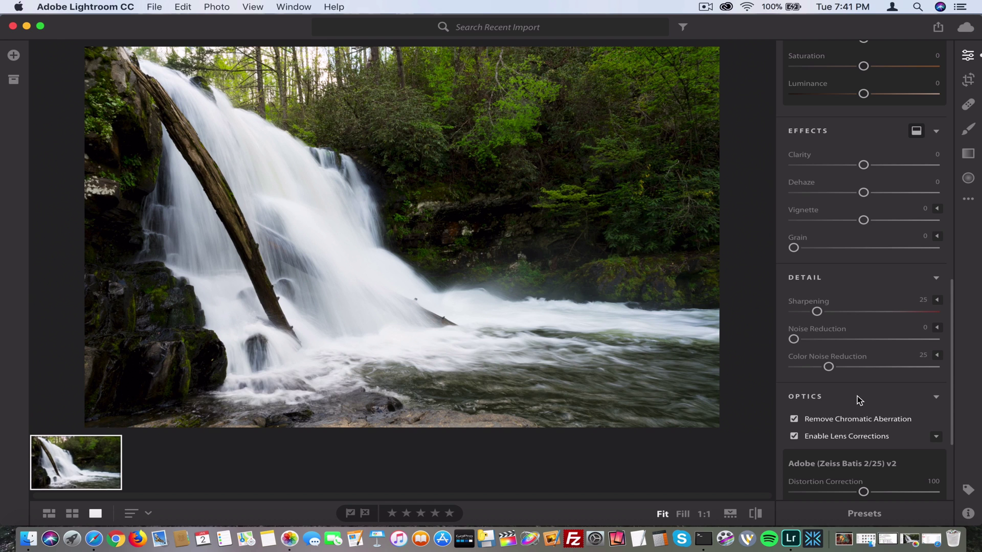
scroll(858, 397, "up", 7)
scroll(857, 395, "up", 3)
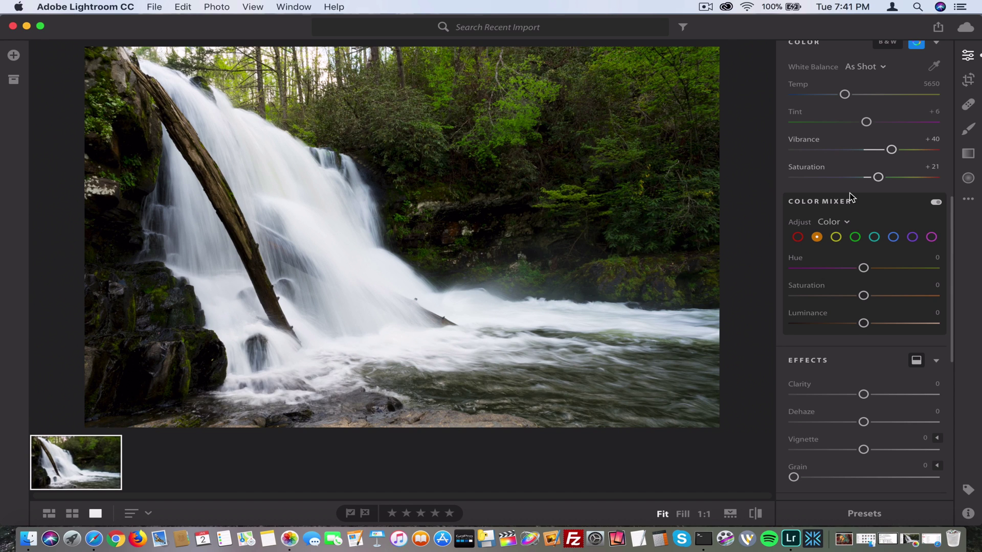
scroll(849, 193, "up", 4)
scroll(848, 193, "up", 10)
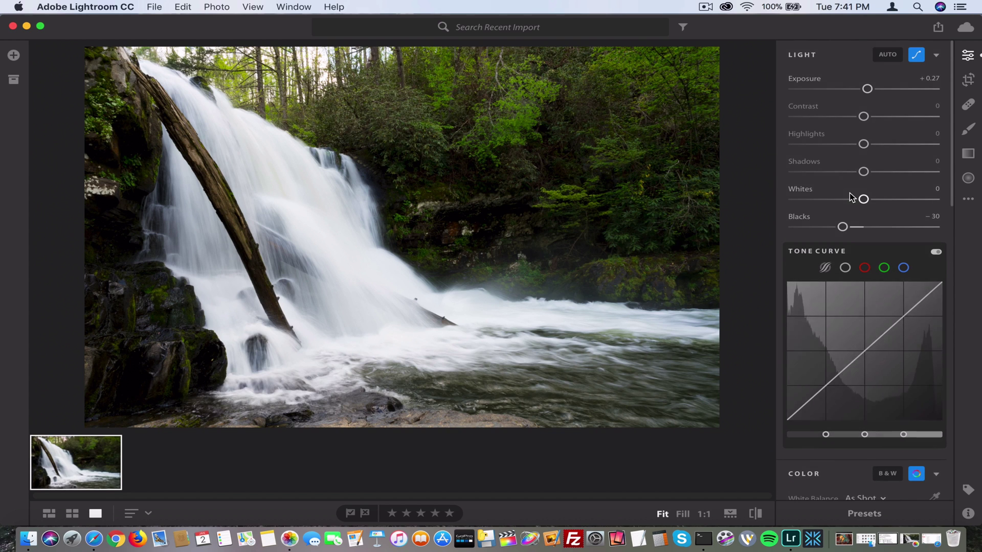